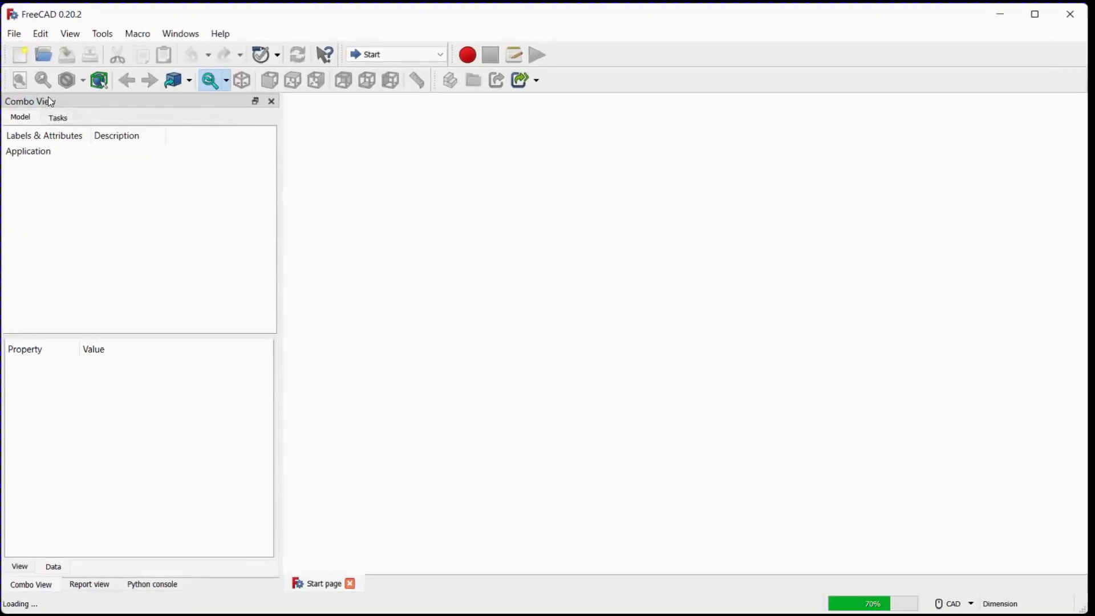
# Switch to the Sketcher workbench and start a sketch on the XY-Plane in a new document.
pyautogui.click(383, 54)
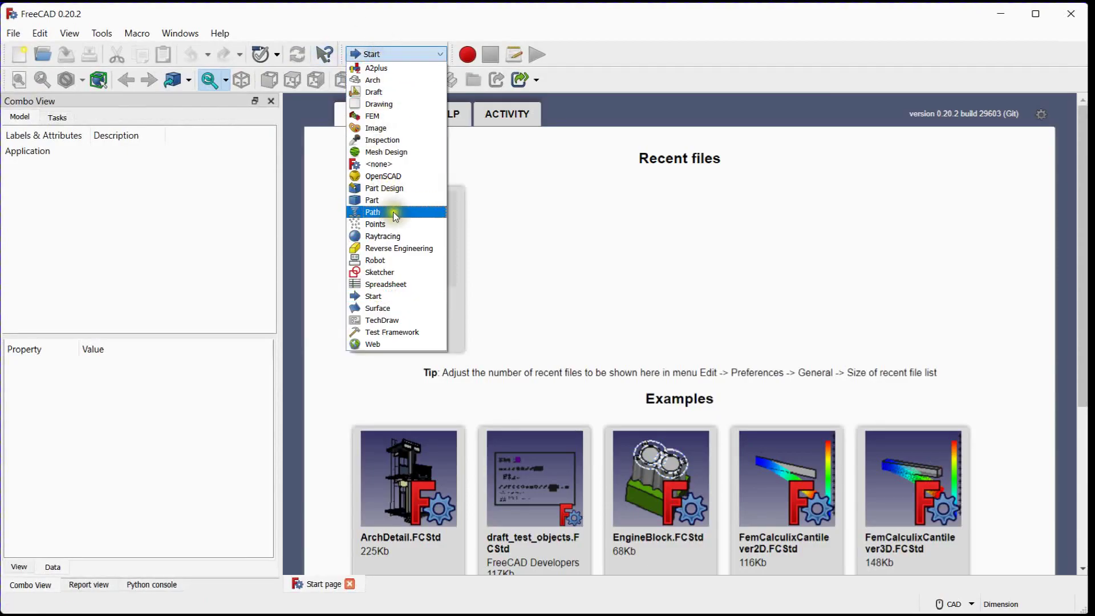
pyautogui.click(394, 269)
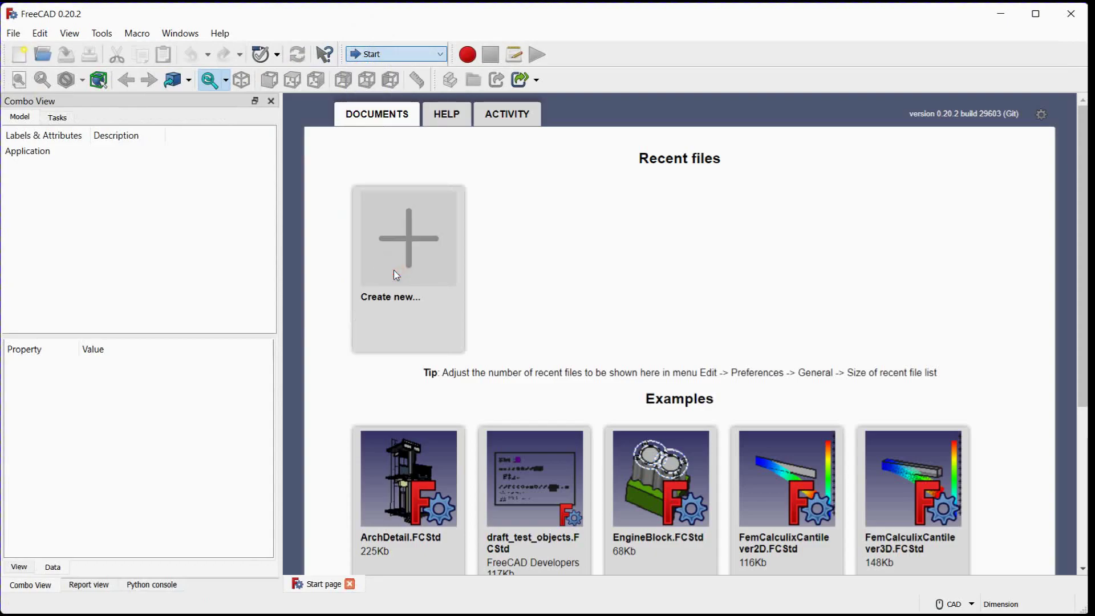
pyautogui.click(21, 52)
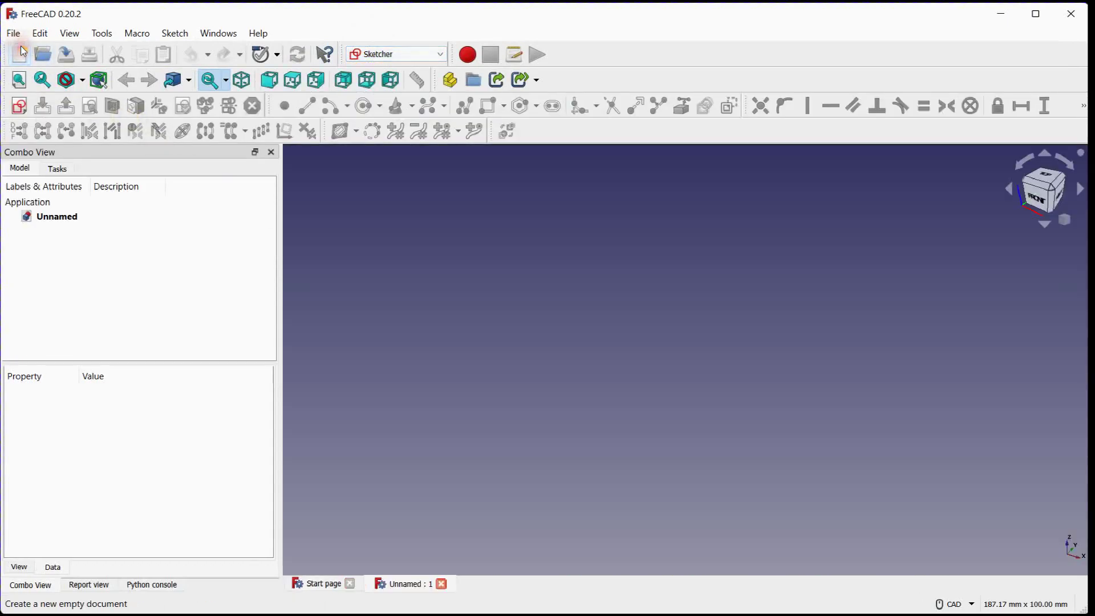
pyautogui.click(20, 107)
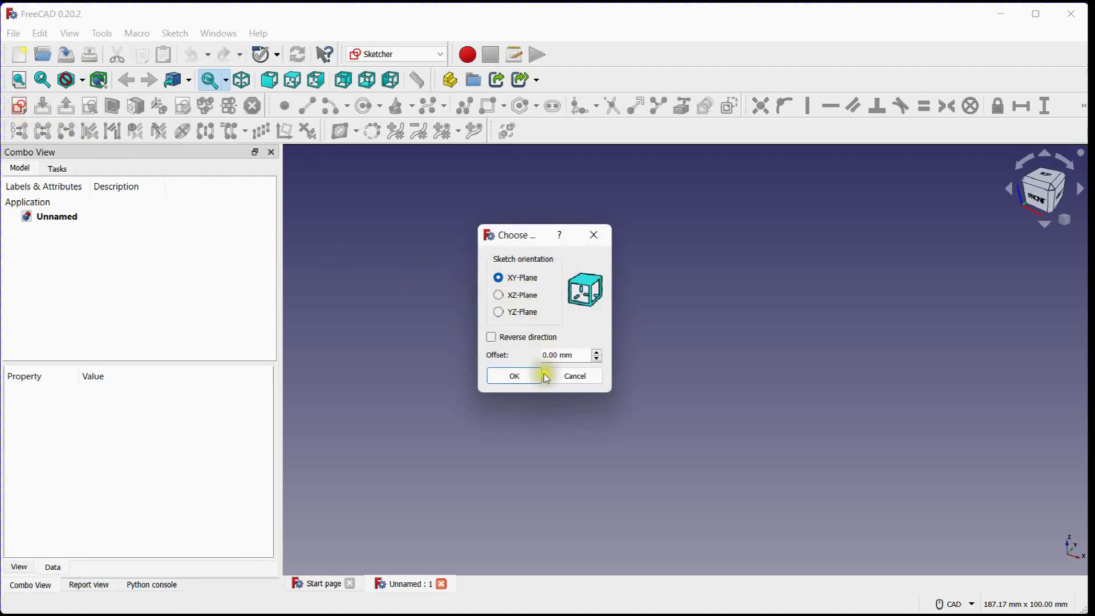
pyautogui.click(527, 375)
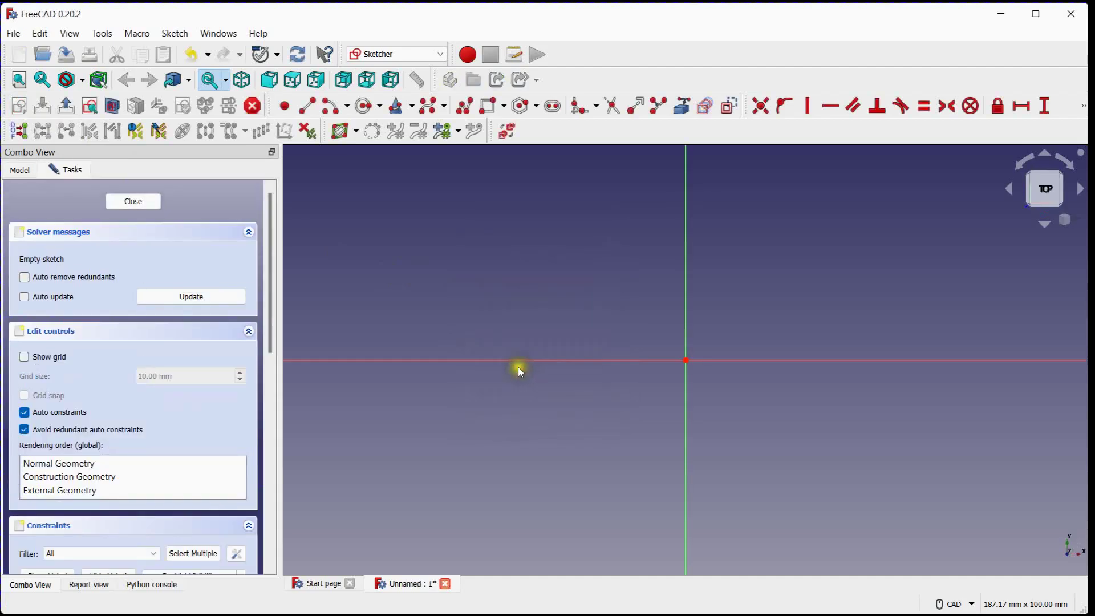
# Sketch a circle about 141 mm in diameter centred on the origin.
pyautogui.click(364, 106)
pyautogui.click(580, 320)
pyautogui.click(717, 215)
pyautogui.scroll(-3, 657, 286)
pyautogui.moveTo(657, 287); pyautogui.dragTo(657, 310, button='middle')
# Constrain the circle's diameter to 50 mm and close the sketch.
pyautogui.click(1084, 107)
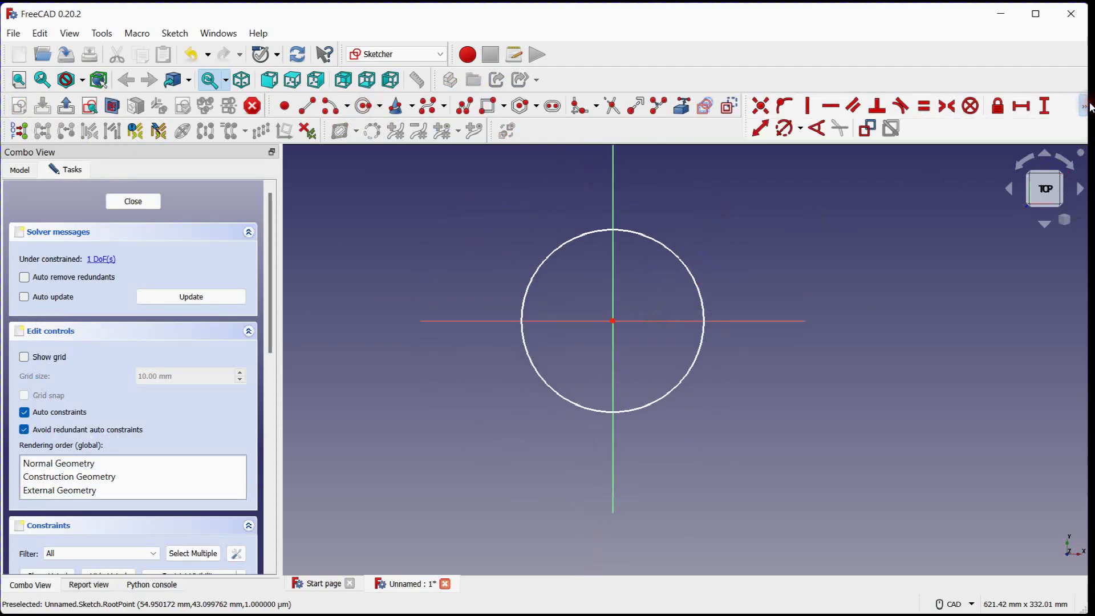
pyautogui.click(786, 128)
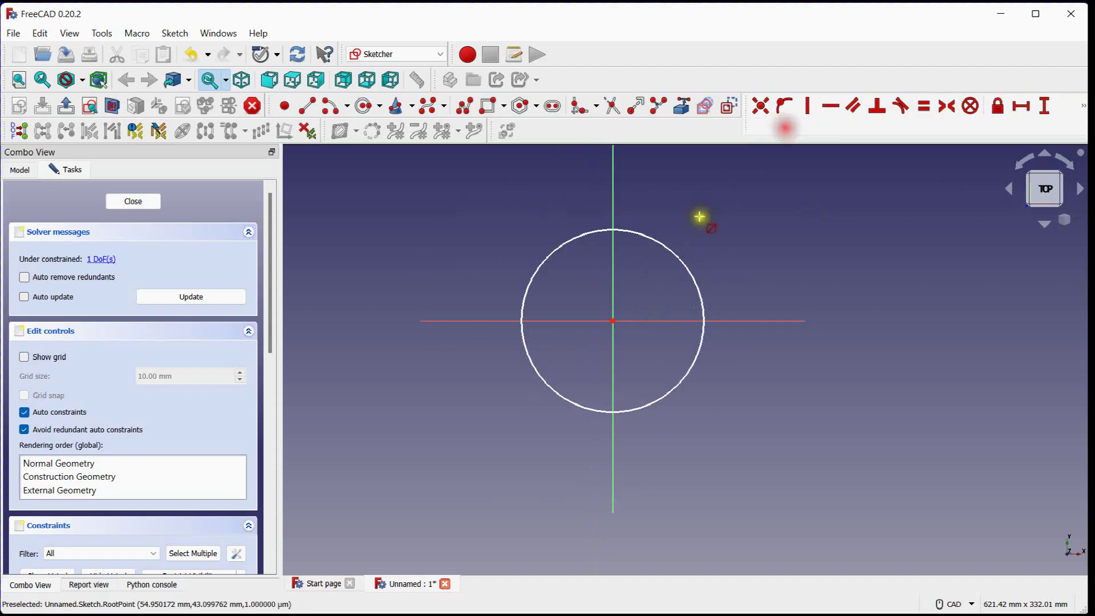
pyautogui.click(676, 247)
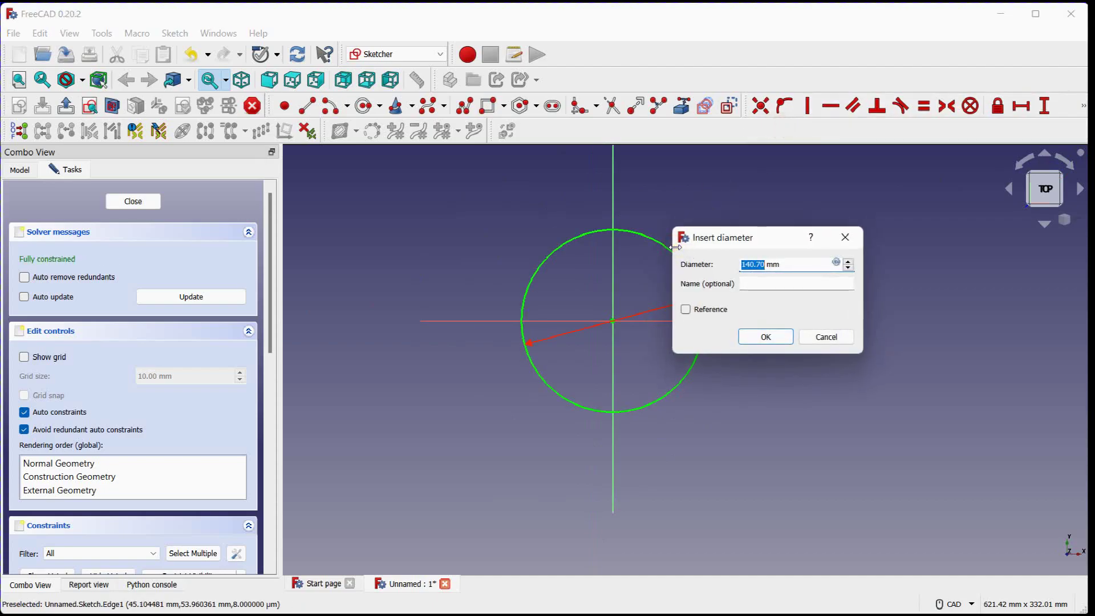
pyautogui.press('Return')
pyautogui.scroll(4, 669, 250)
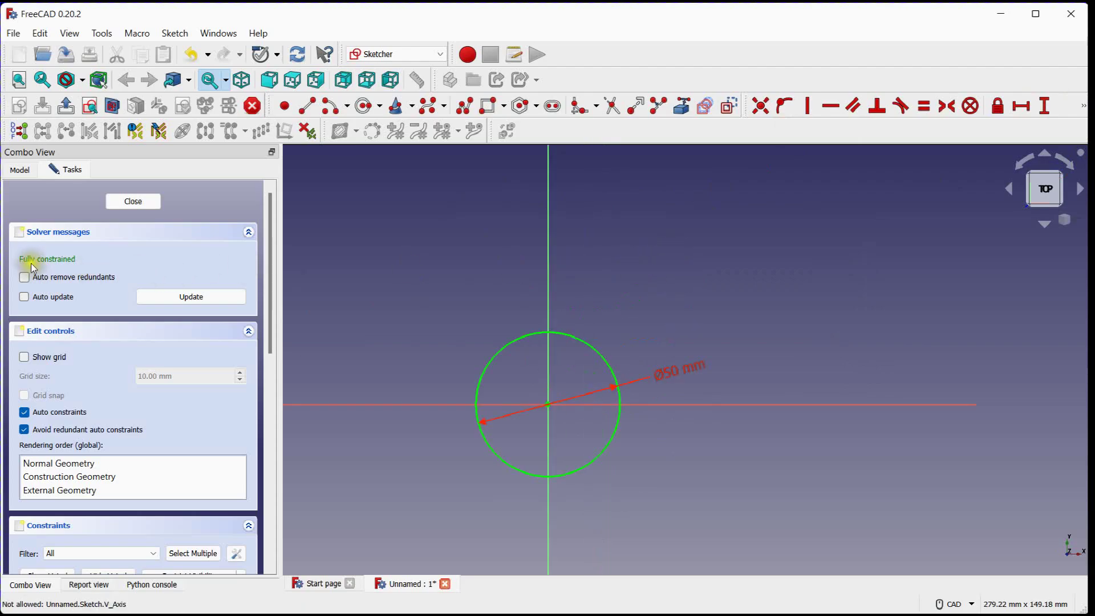
pyautogui.click(133, 201)
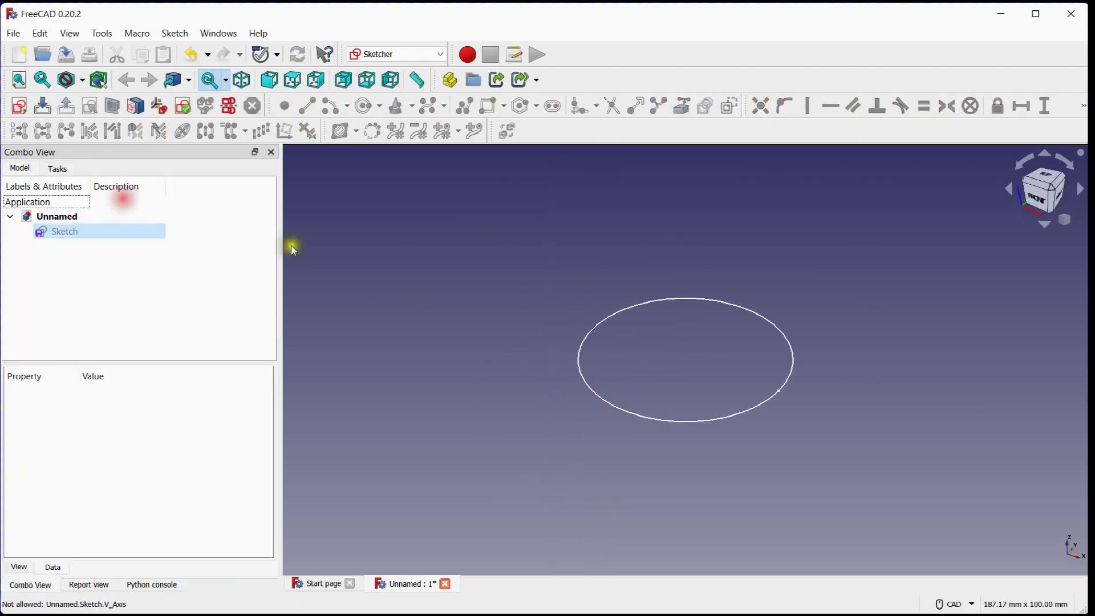
pyautogui.click(453, 319)
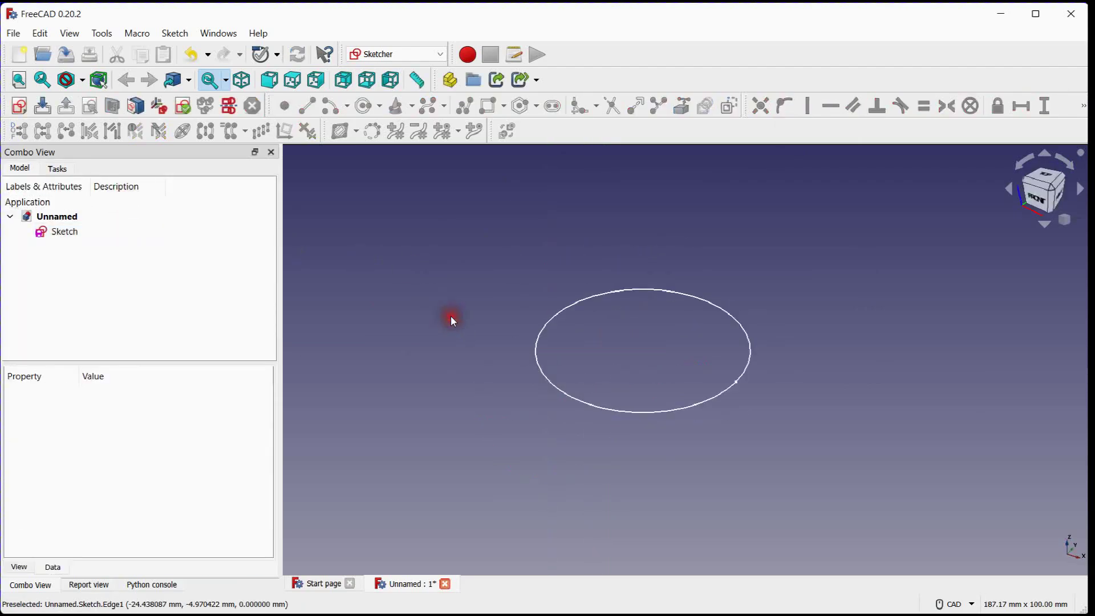
# Start a second sketch on the XY-Plane with an offset of 200 mm.
pyautogui.click(73, 216)
pyautogui.click(19, 106)
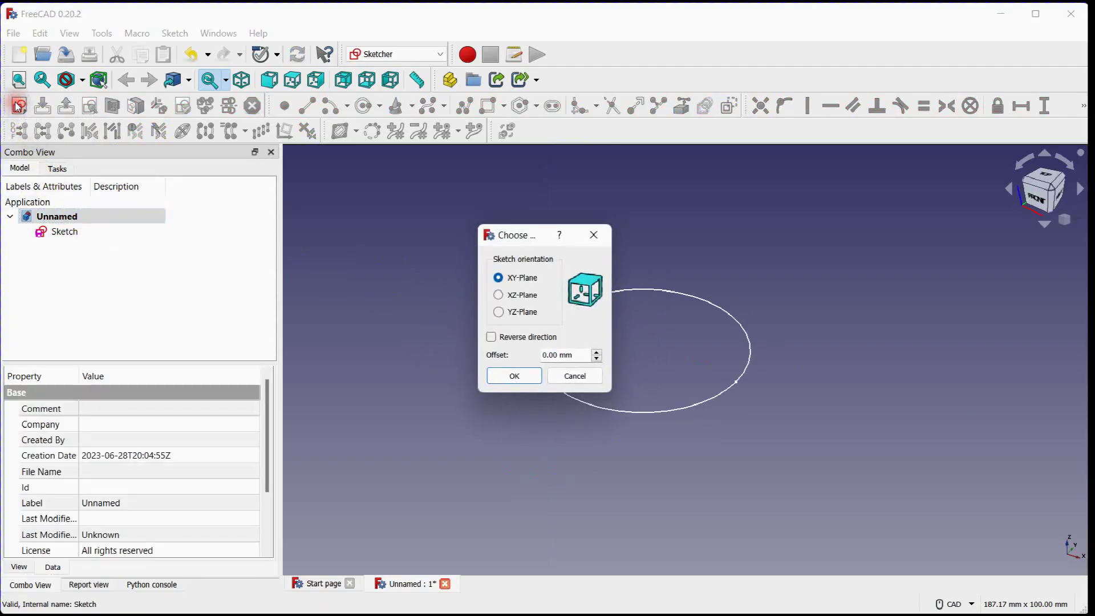
pyautogui.moveTo(589, 356); pyautogui.dragTo(519, 360)
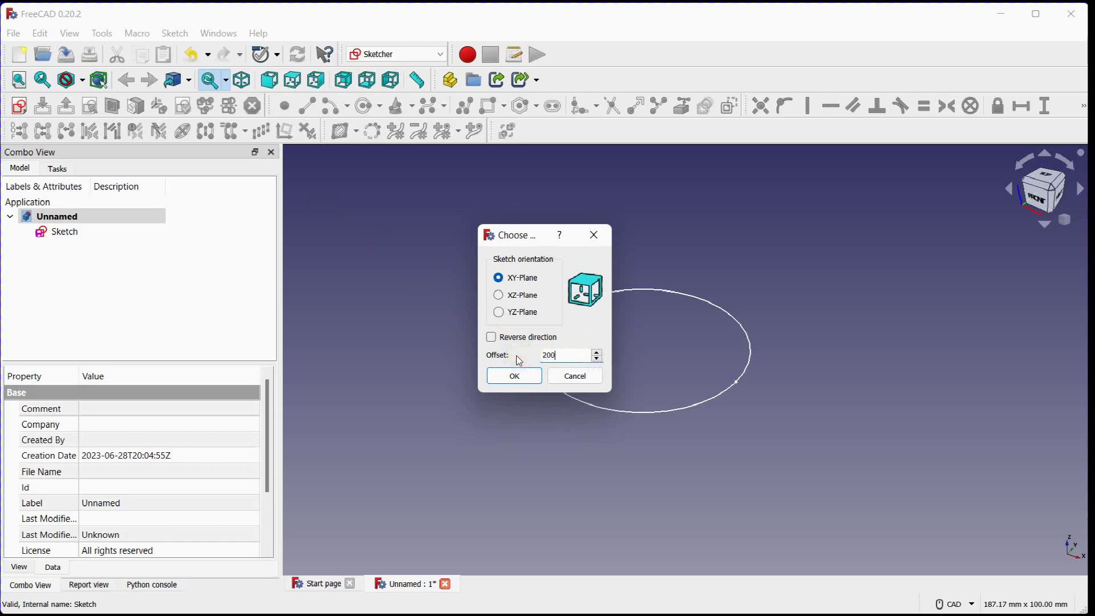
pyautogui.click(515, 378)
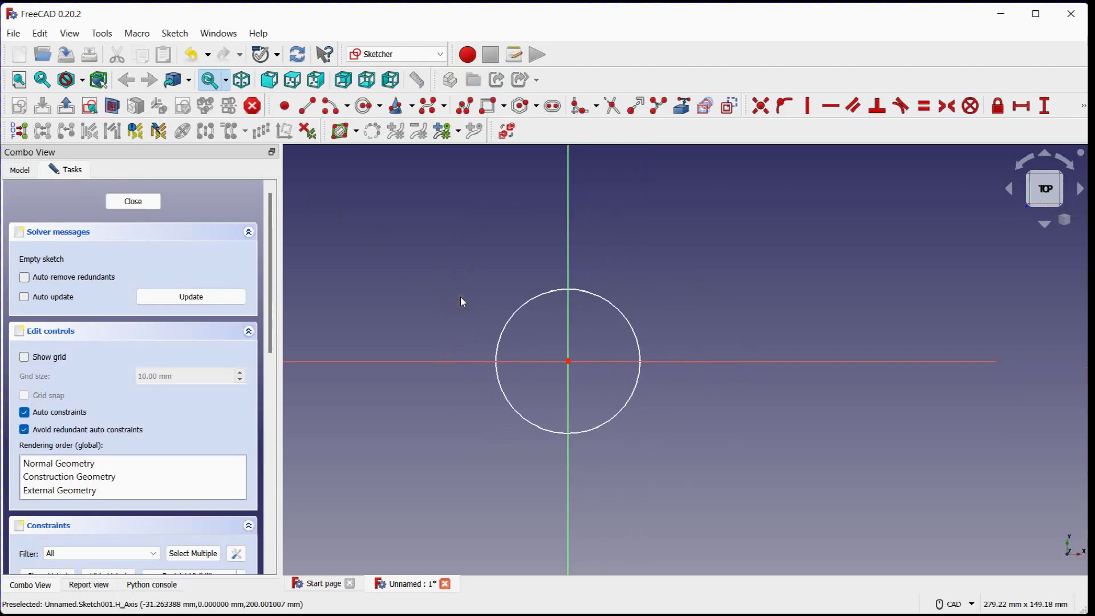
# Sketch a slightly tilted hexagon centred on the origin, surrounding the existing circle.
pyautogui.click(536, 106)
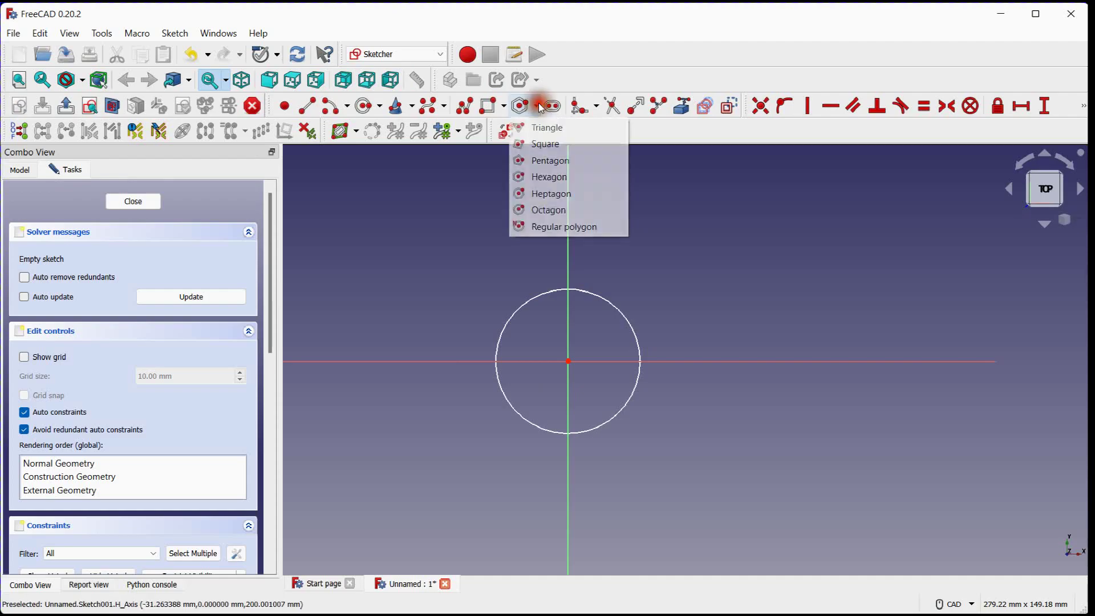
pyautogui.click(557, 178)
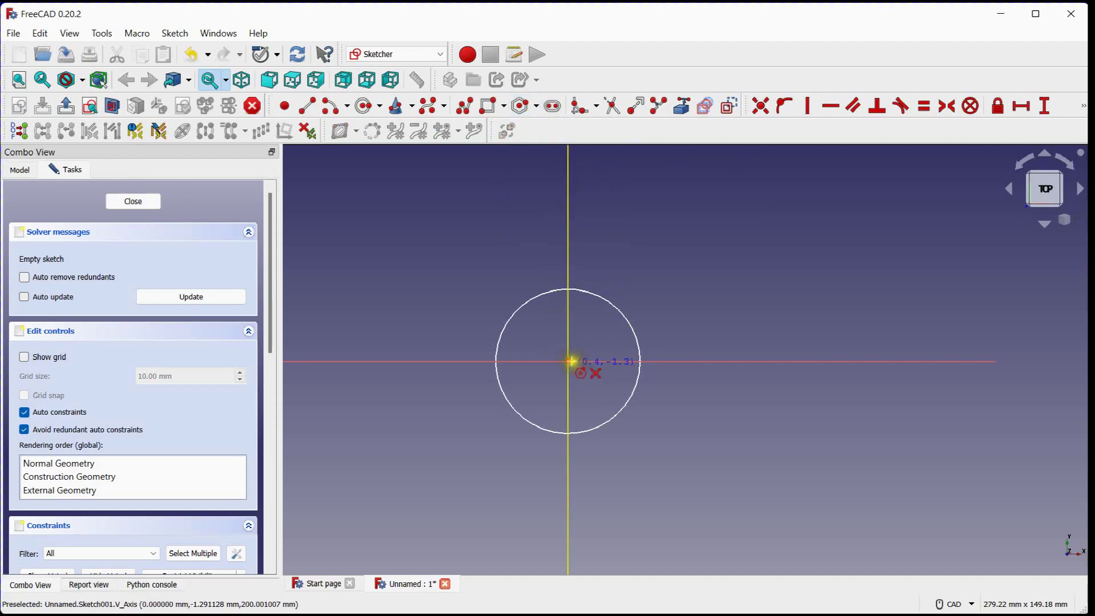
pyautogui.click(571, 359)
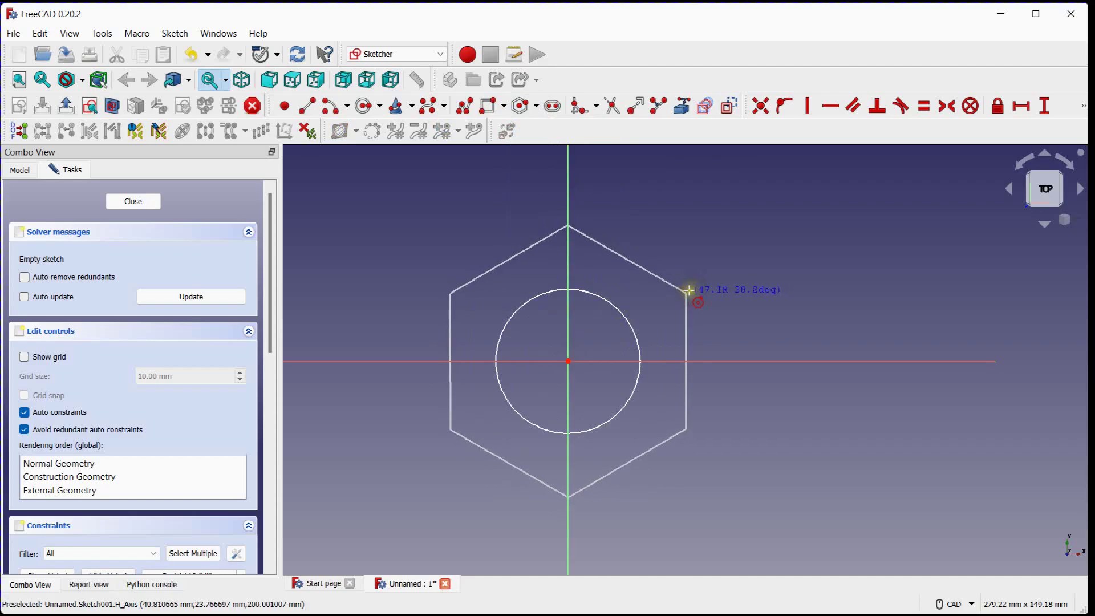
pyautogui.click(674, 335)
pyautogui.moveTo(650, 235); pyautogui.dragTo(648, 221, button='middle')
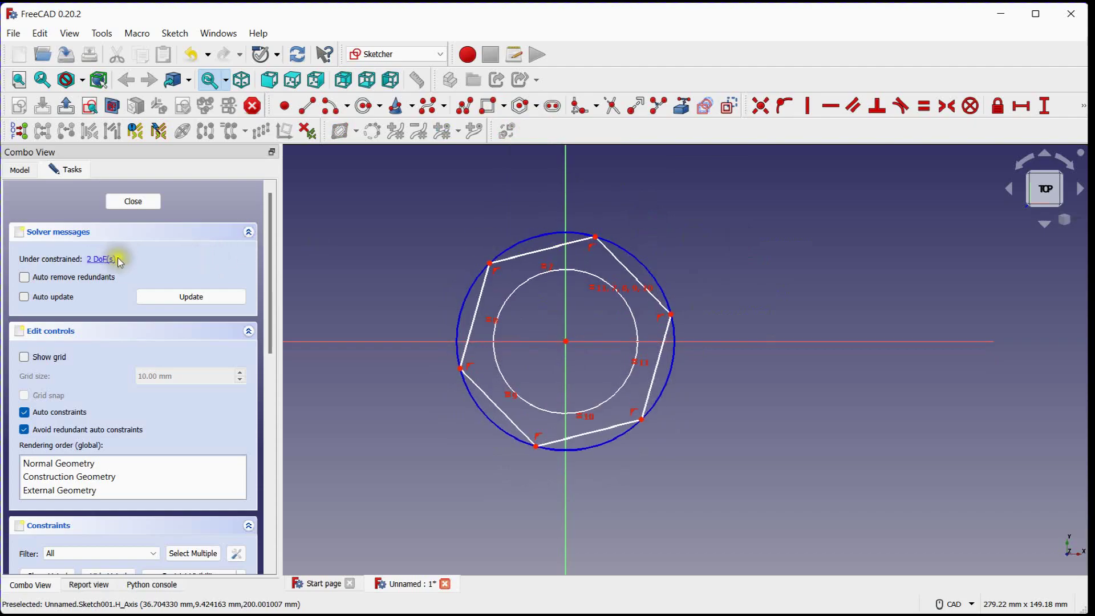
# Constrain the diameter of the hexagon's construction circle to 80 mm.
pyautogui.click(1083, 106)
pyautogui.click(792, 129)
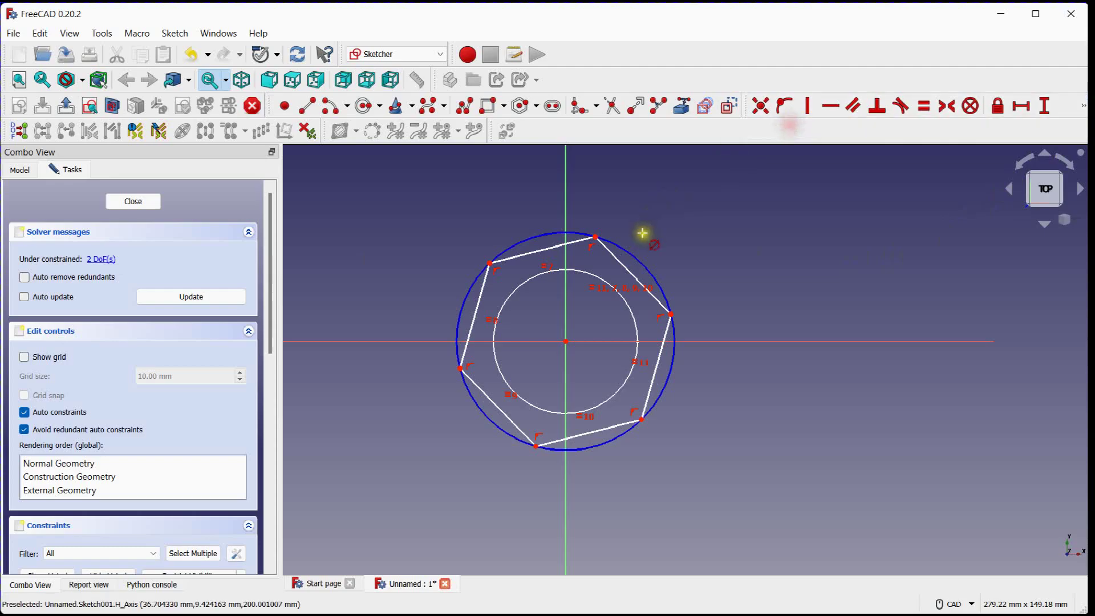
pyautogui.click(628, 247)
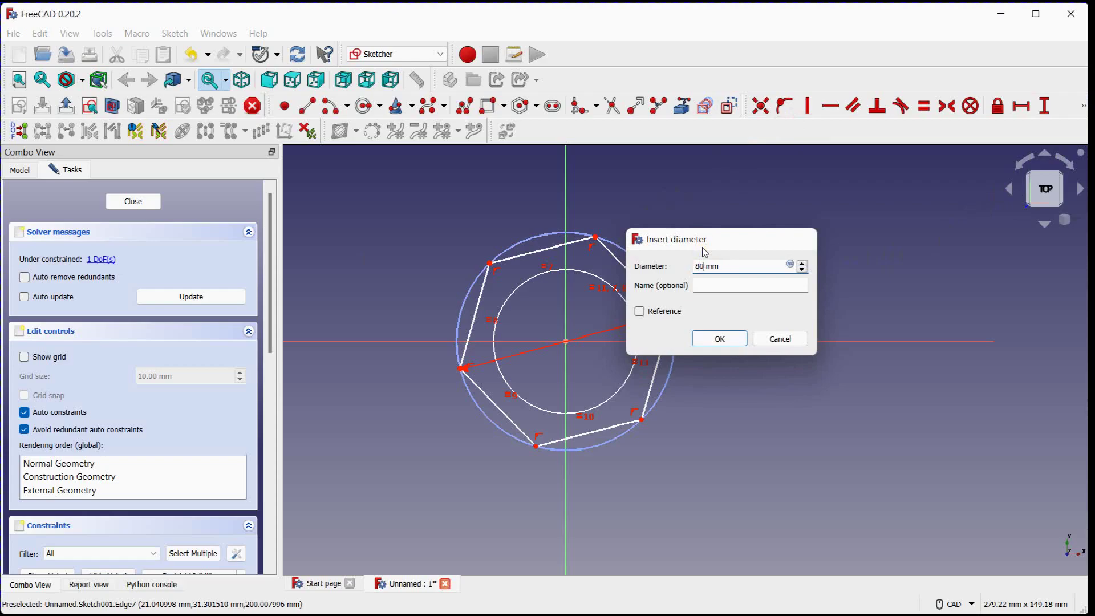
pyautogui.press('Return')
pyautogui.scroll(2, 710, 245)
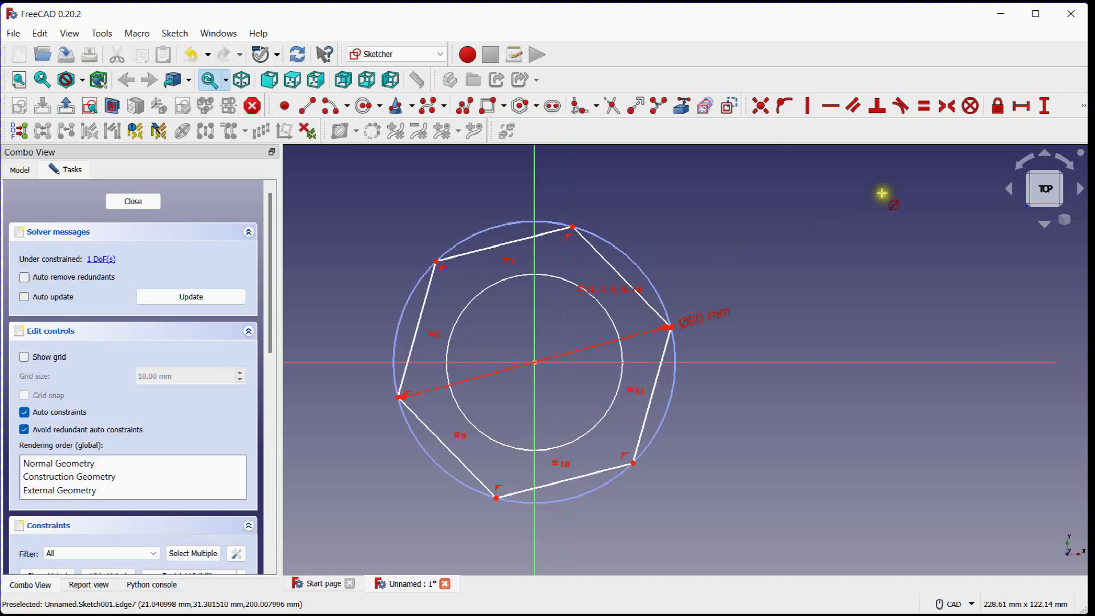
# Constrain the hexagon's upper edge to be horizontal and close the sketch.
pyautogui.click(831, 106)
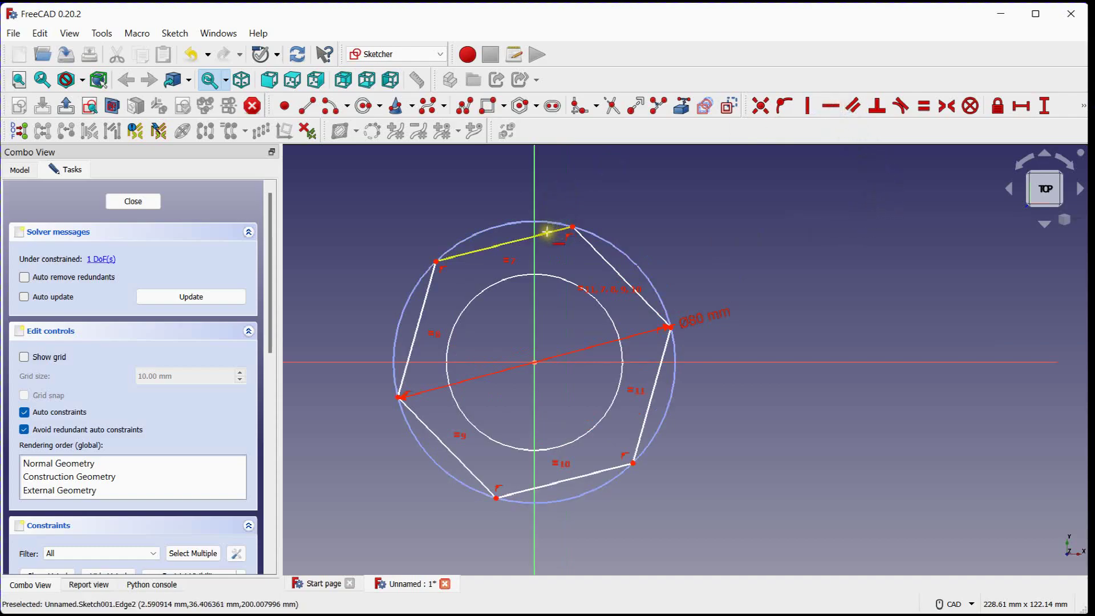
pyautogui.click(549, 232)
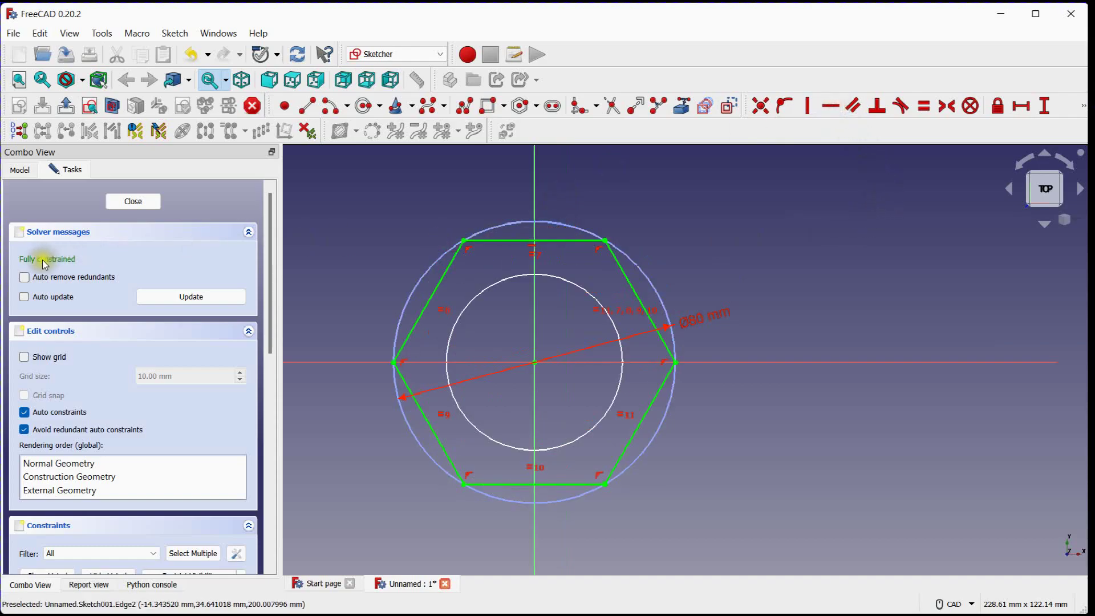
pyautogui.click(132, 201)
pyautogui.scroll(-3, 423, 261)
pyautogui.scroll(-6, 425, 260)
pyautogui.moveTo(441, 248); pyautogui.dragTo(565, 347, button='middle')
pyautogui.scroll(4, 593, 327)
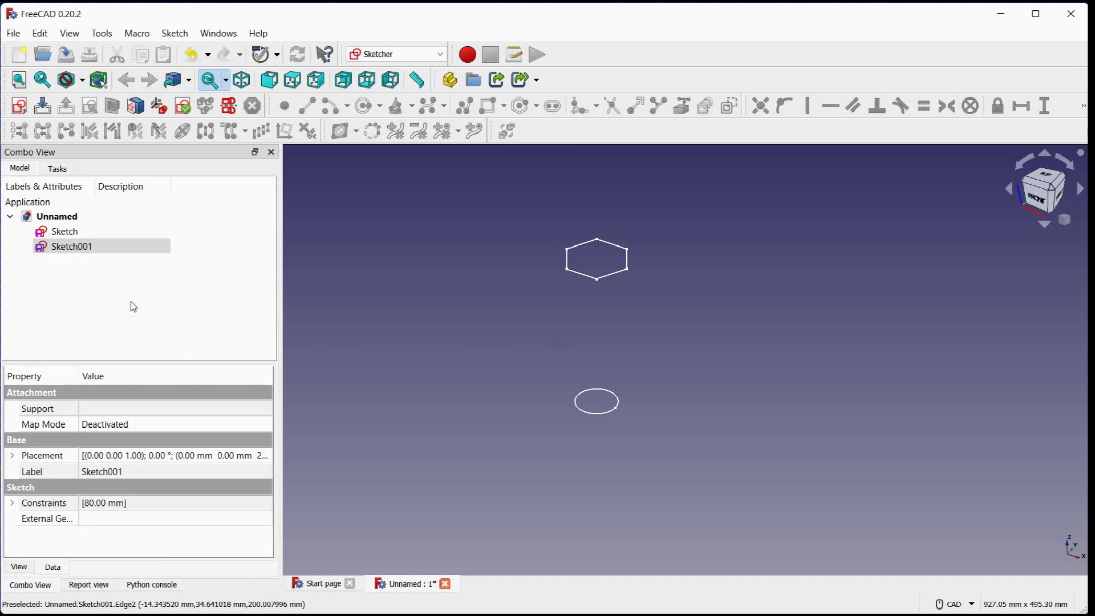
# Set the z position in the hexagon sketch's placement to 150 mm.
pyautogui.click(12, 455)
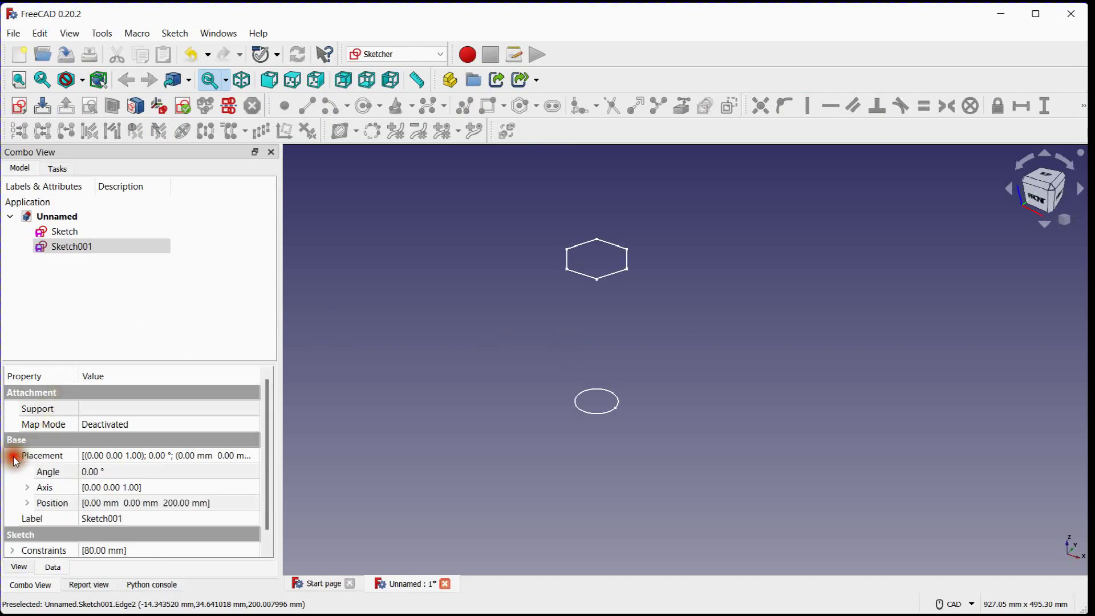
pyautogui.click(27, 503)
pyautogui.scroll(-2, 114, 522)
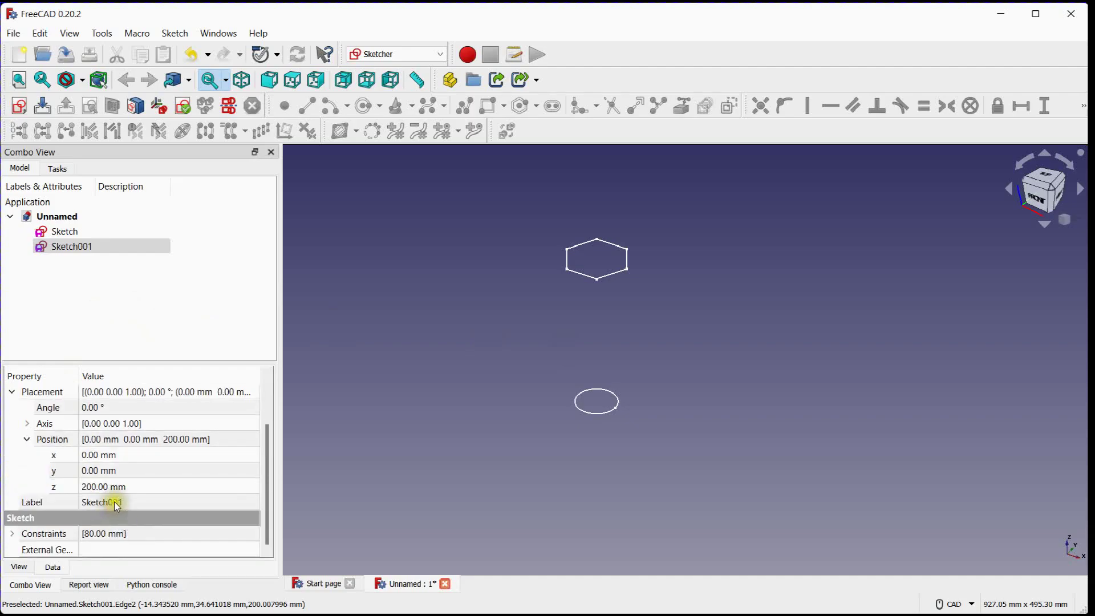
pyautogui.click(118, 488)
pyautogui.scroll(-2, 119, 491)
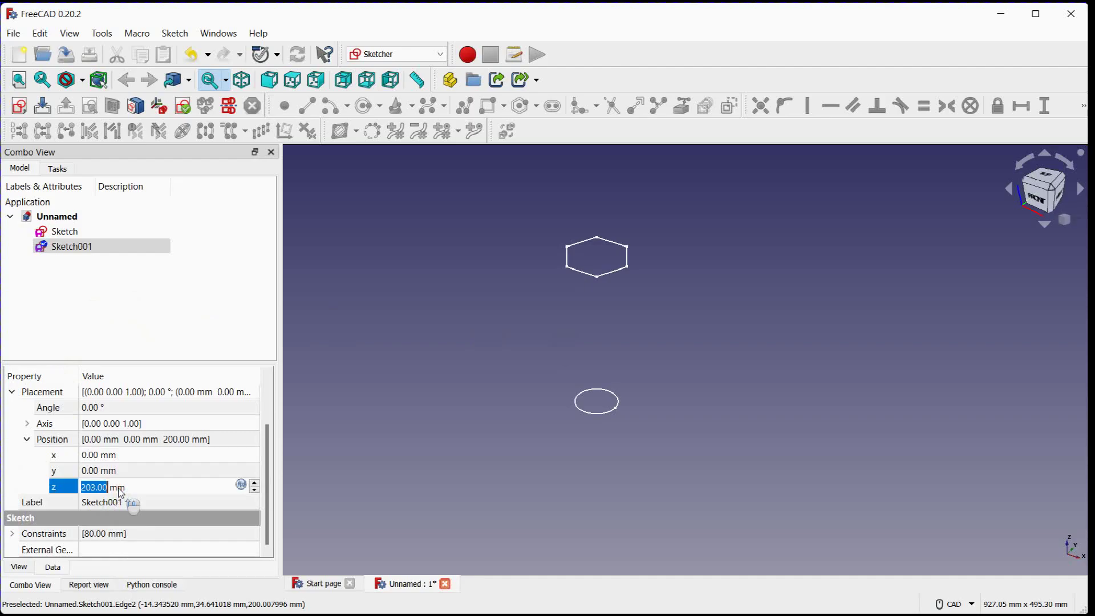
pyautogui.scroll(-20, 120, 490)
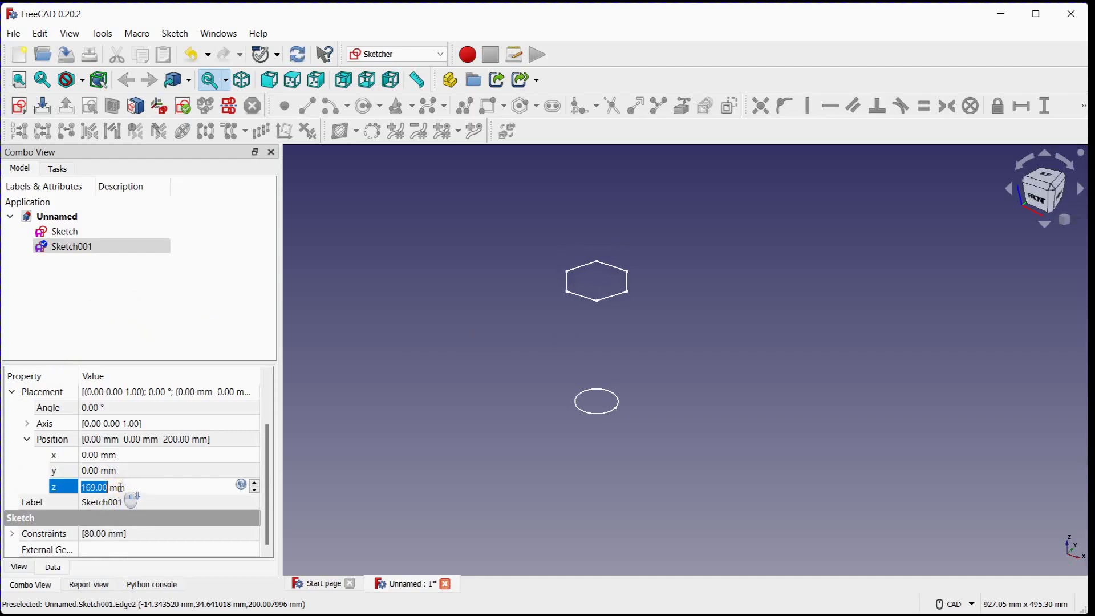
pyautogui.scroll(-10, 120, 488)
pyautogui.scroll(-1, 120, 487)
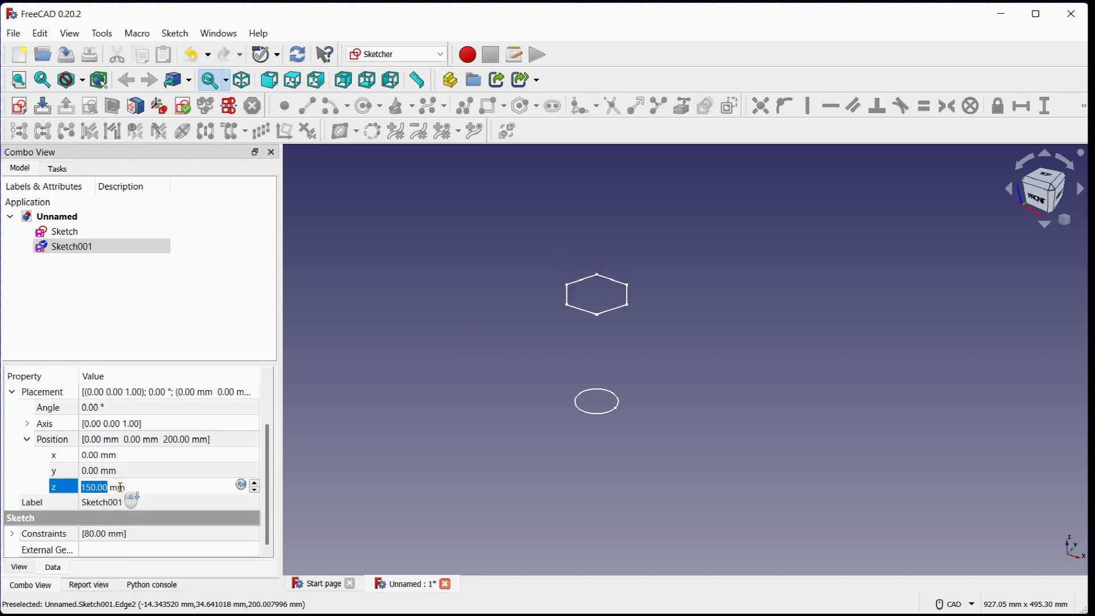
pyautogui.click(534, 390)
pyautogui.scroll(1, 546, 337)
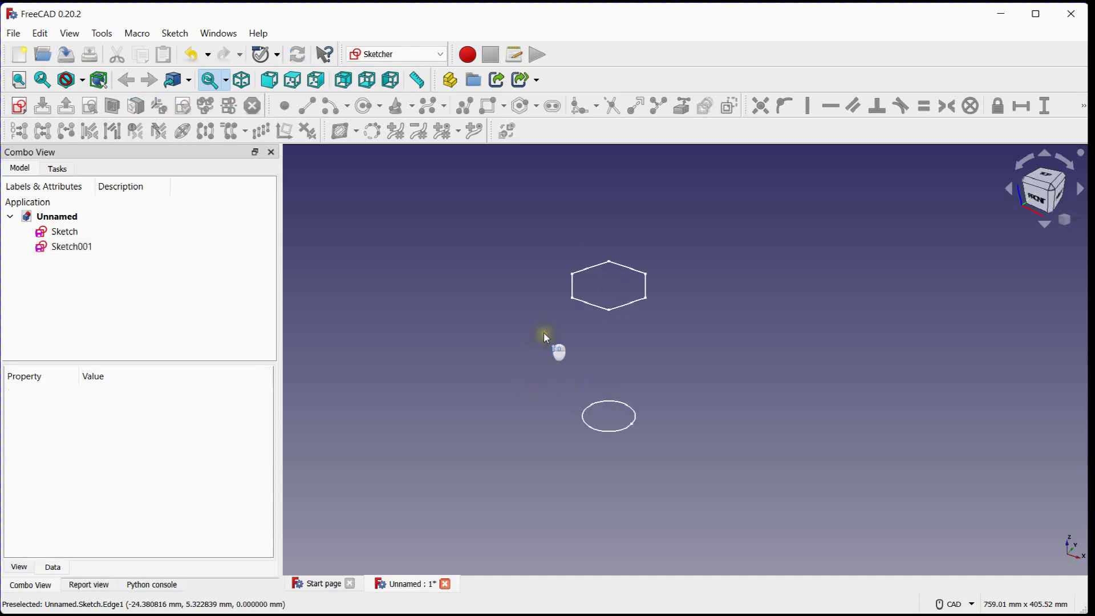
# Switch to the Part Design workbench and create a new body.
pyautogui.click(432, 50)
pyautogui.click(412, 188)
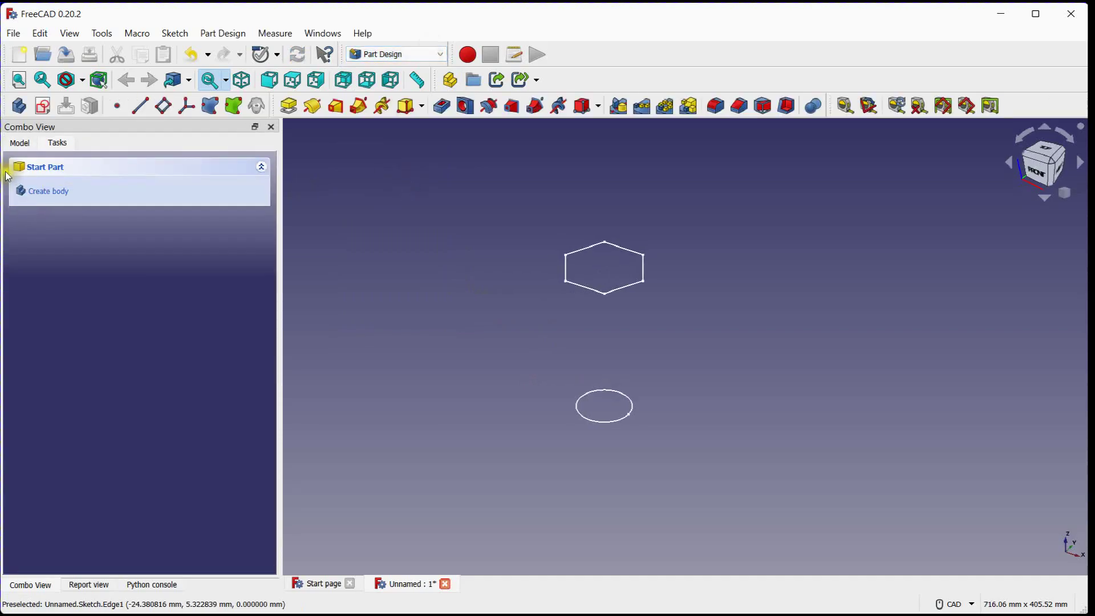
pyautogui.click(11, 143)
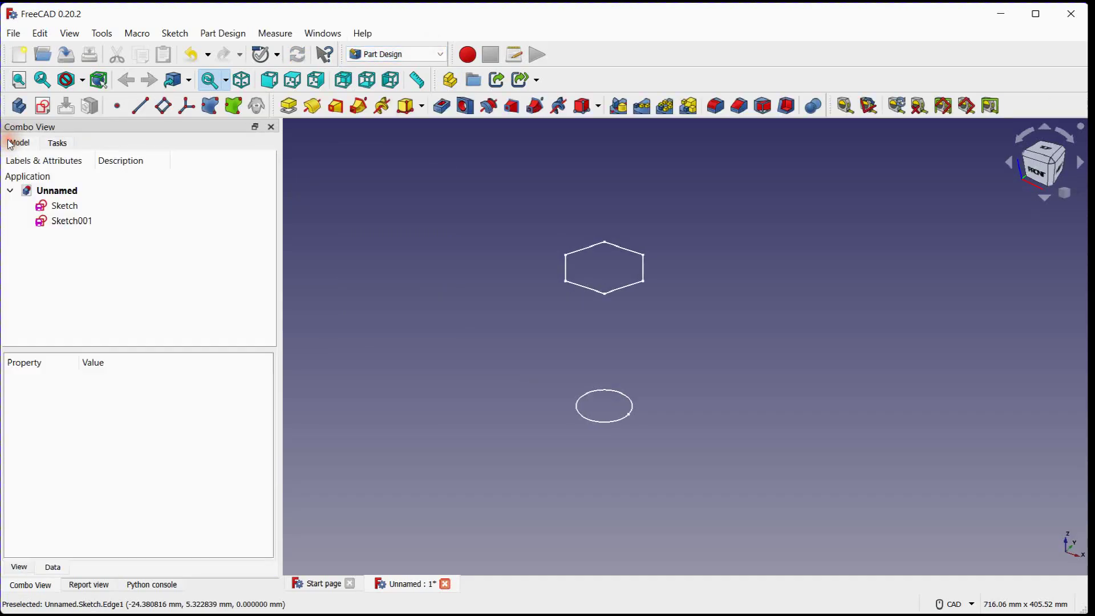
pyautogui.click(19, 106)
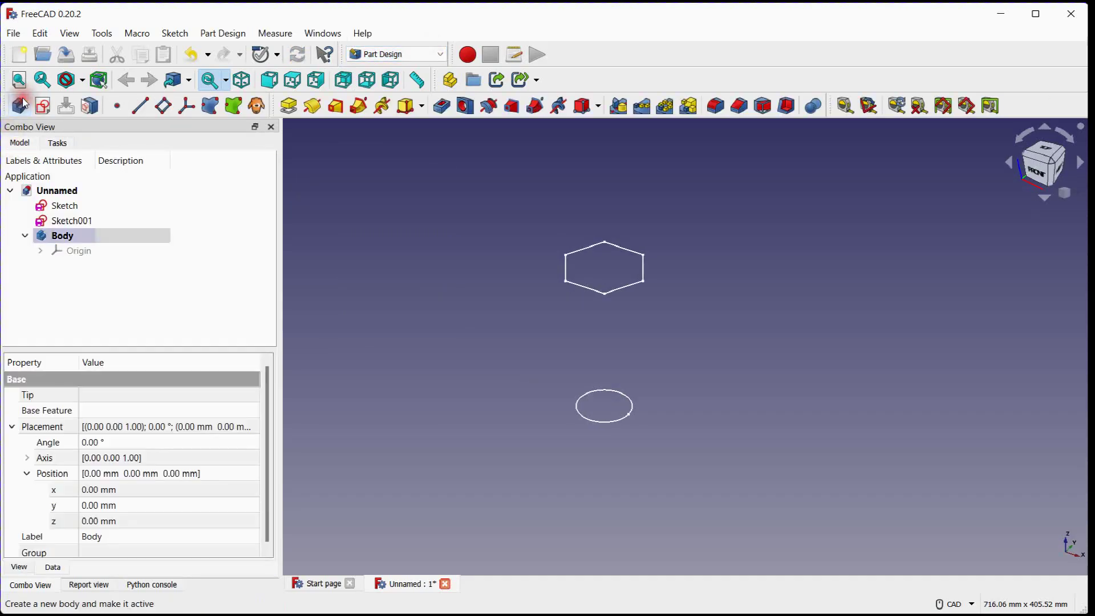
# Move both the hexagon sketch and the circle sketch into the body.
pyautogui.click(71, 221)
pyautogui.keyDown('ctrl'); pyautogui.click(64, 206); pyautogui.keyUp('ctrl')
pyautogui.moveTo(71, 223); pyautogui.dragTo(68, 235)
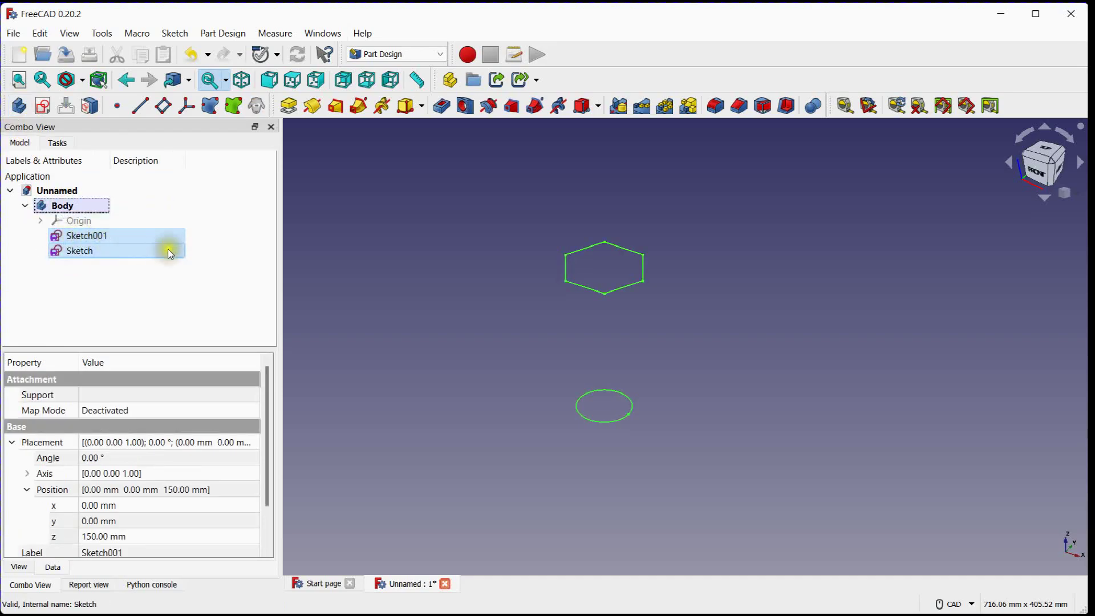
# Create an additive loft in the body from the hexagon sketch profile to the circle sketch section.
pyautogui.click(337, 107)
pyautogui.scroll(2, 542, 302)
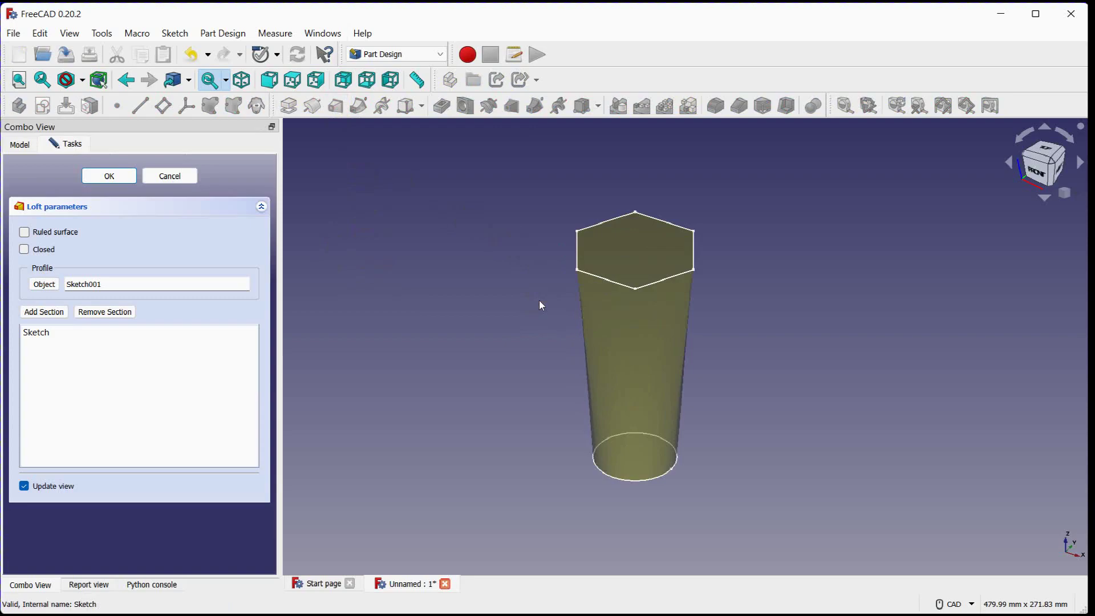
pyautogui.click(115, 177)
# Hollow out the lofted solid with the Thickness tool, opening its upper hexagonal face and setting the wall thickness to 4 mm.
pyautogui.moveTo(494, 282); pyautogui.dragTo(448, 356, button='middle')
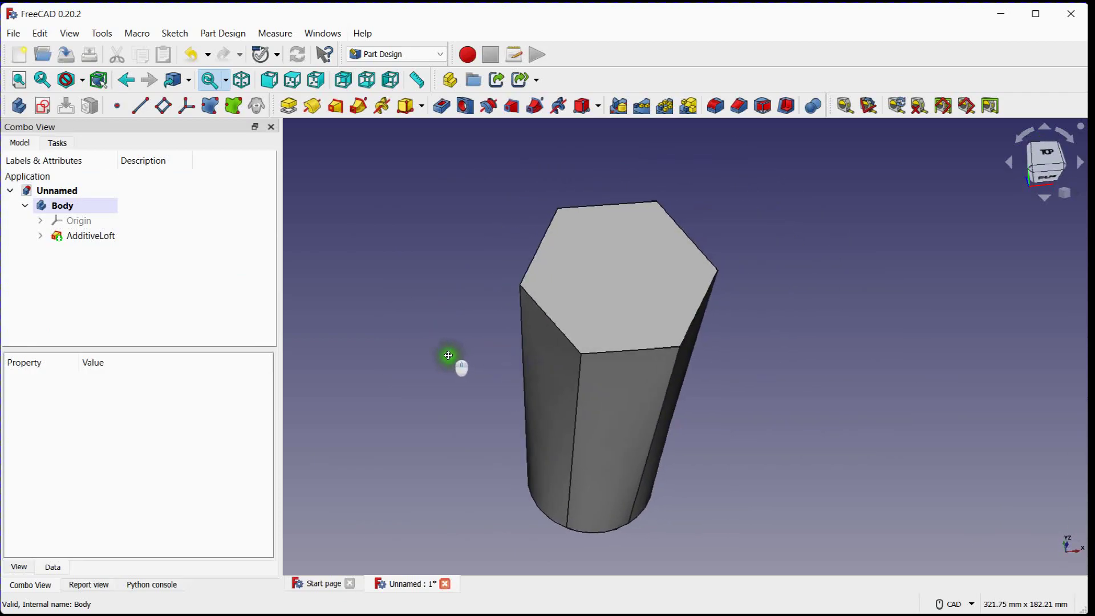
pyautogui.click(613, 296)
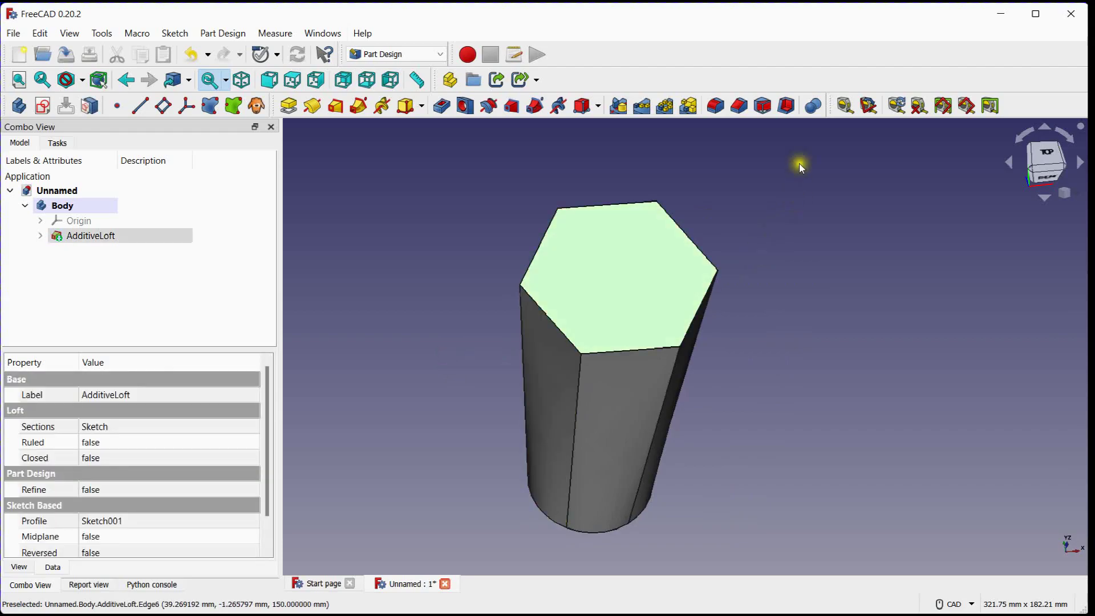
pyautogui.click(788, 107)
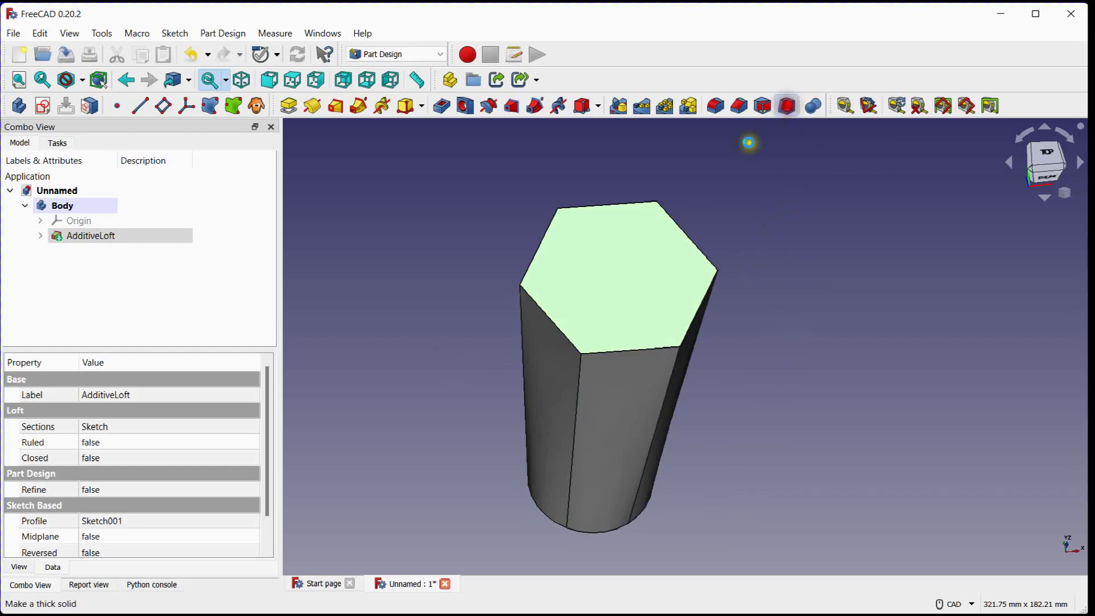
pyautogui.moveTo(494, 244); pyautogui.dragTo(533, 181, button='middle')
pyautogui.scroll(1, 510, 227)
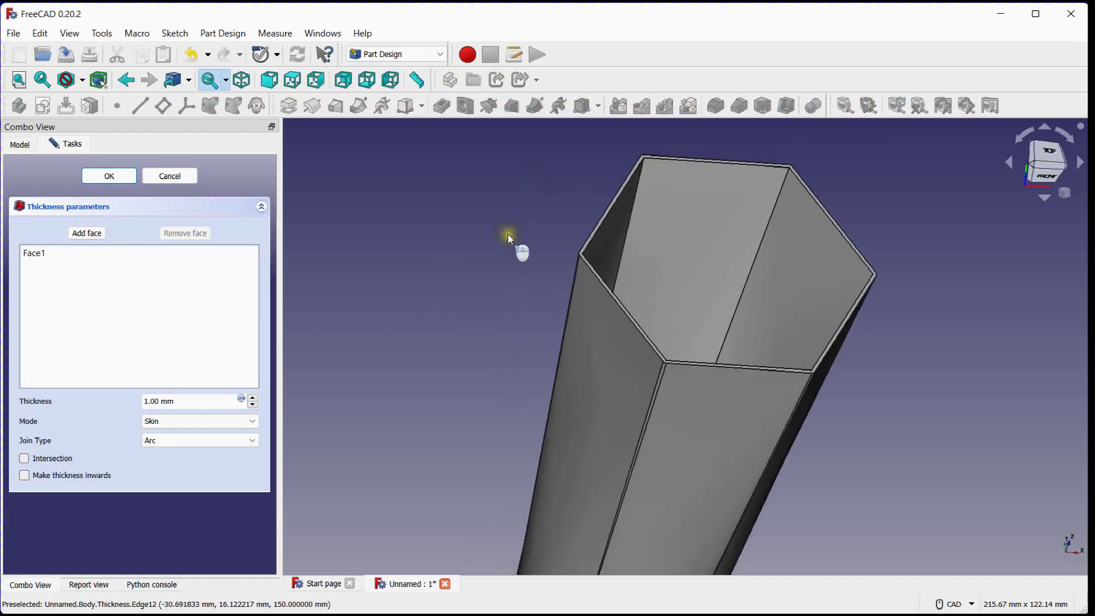
pyautogui.scroll(-2, 506, 238)
pyautogui.click(194, 400)
pyautogui.scroll(4, 192, 401)
pyautogui.scroll(9, 191, 401)
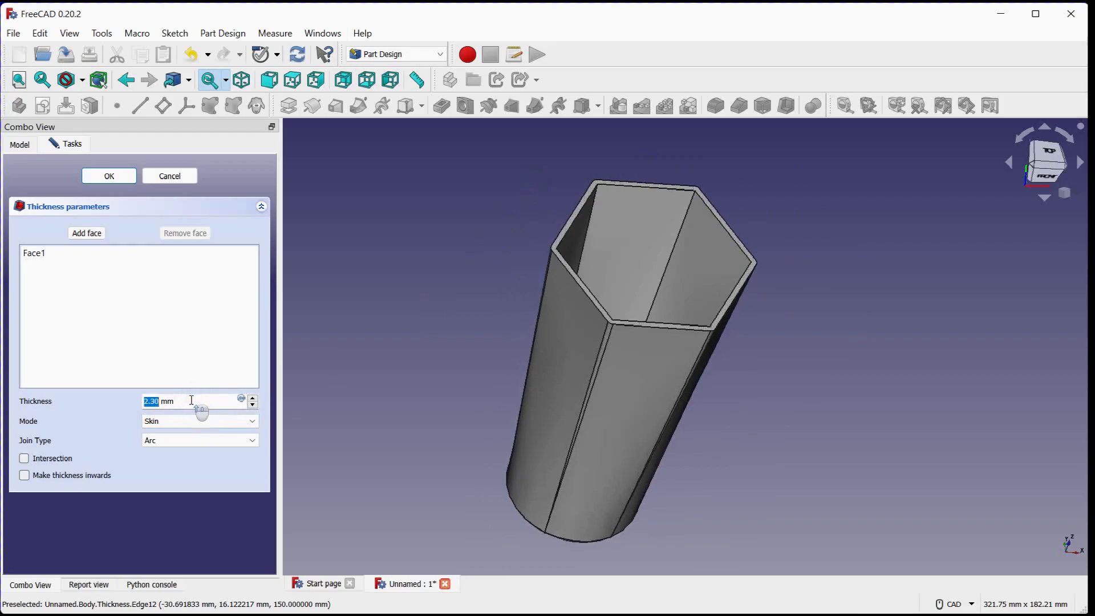
pyautogui.scroll(16, 191, 400)
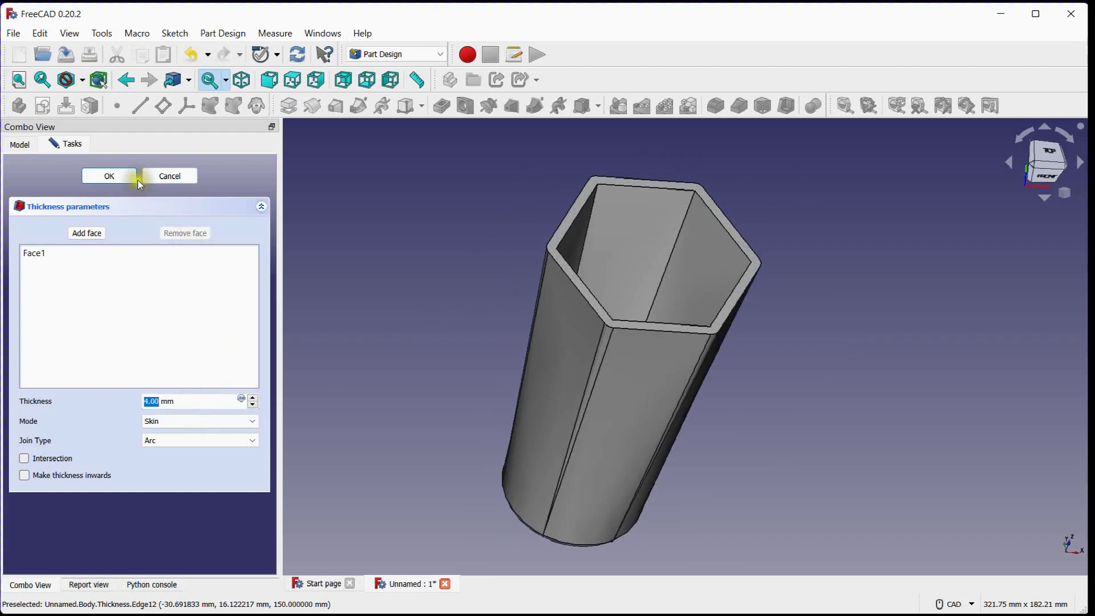
pyautogui.click(122, 174)
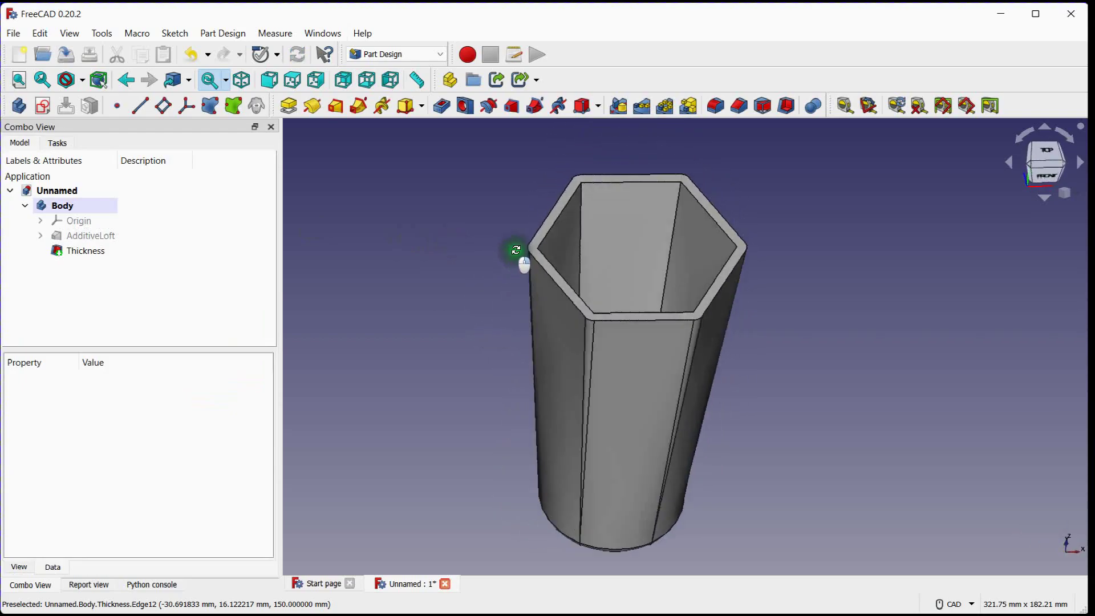
pyautogui.scroll(1, 485, 263)
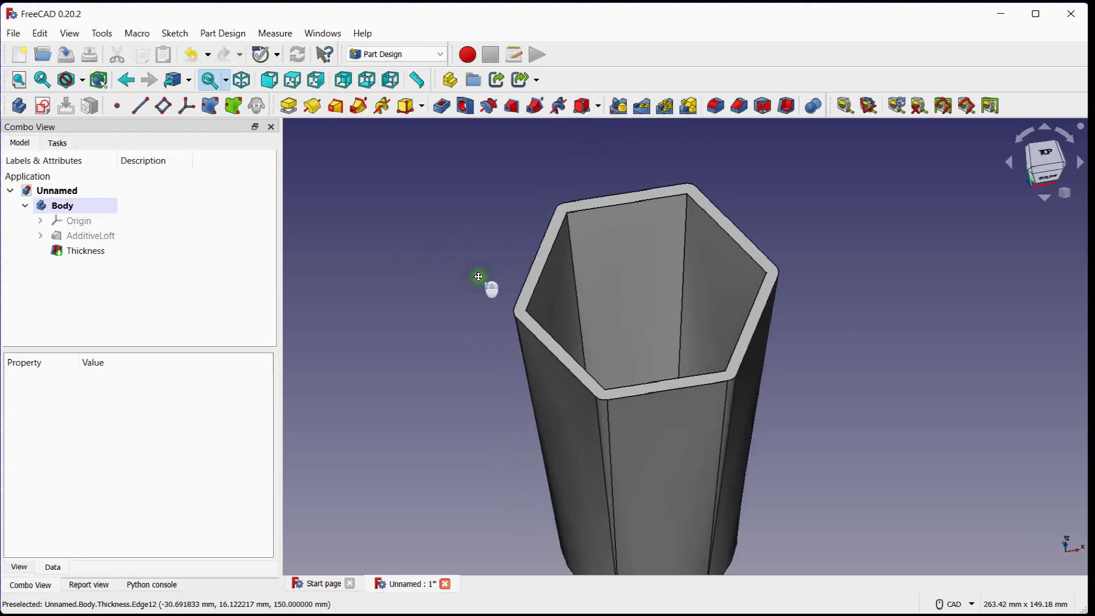